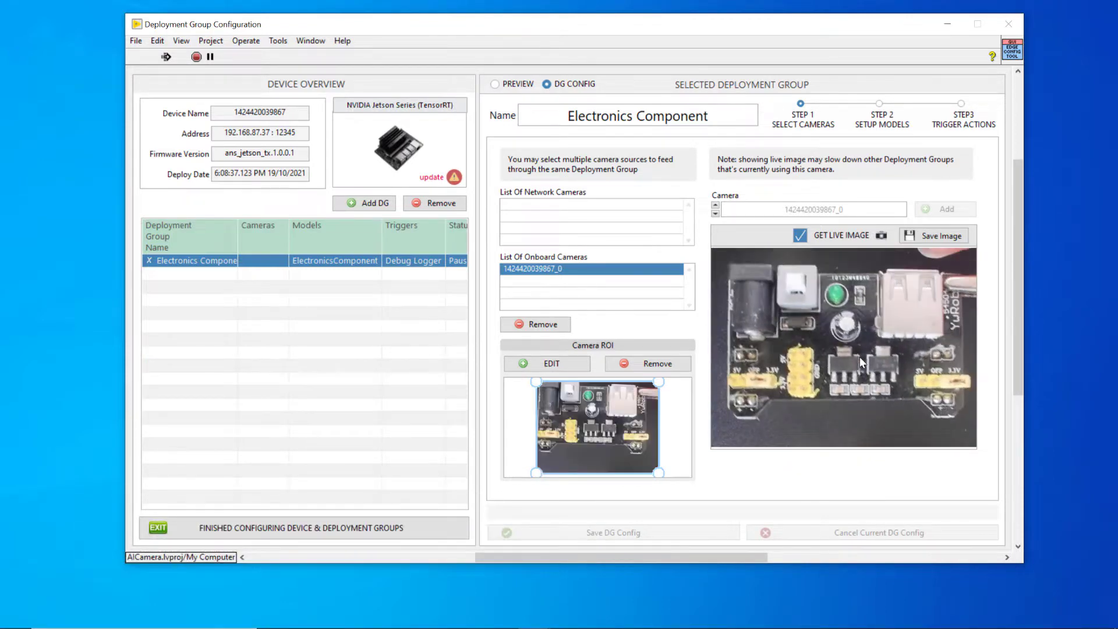
Step: Save three live circuit board snapshots, up to Image004, in Circuitboard\data, then log in to ODHUB
click(939, 237)
click(1003, 604)
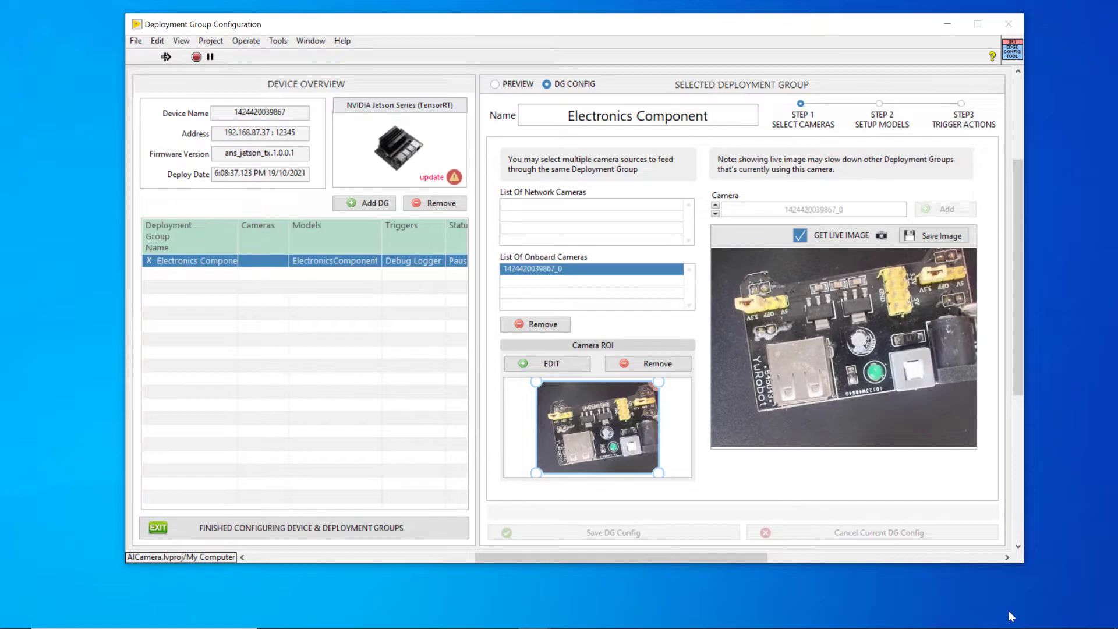
click(941, 236)
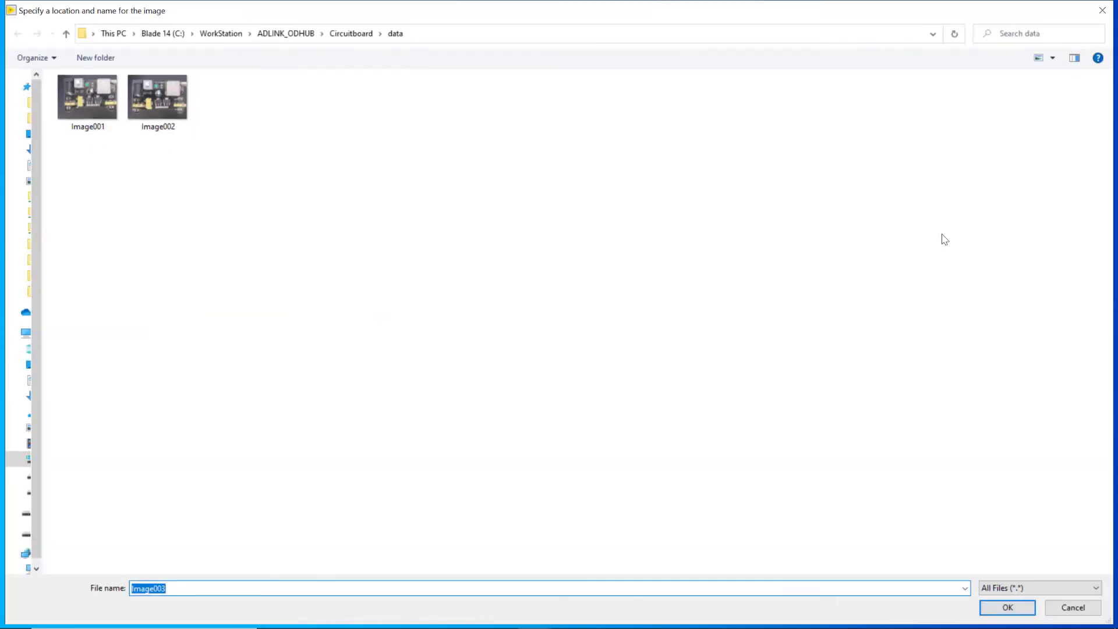
click(998, 602)
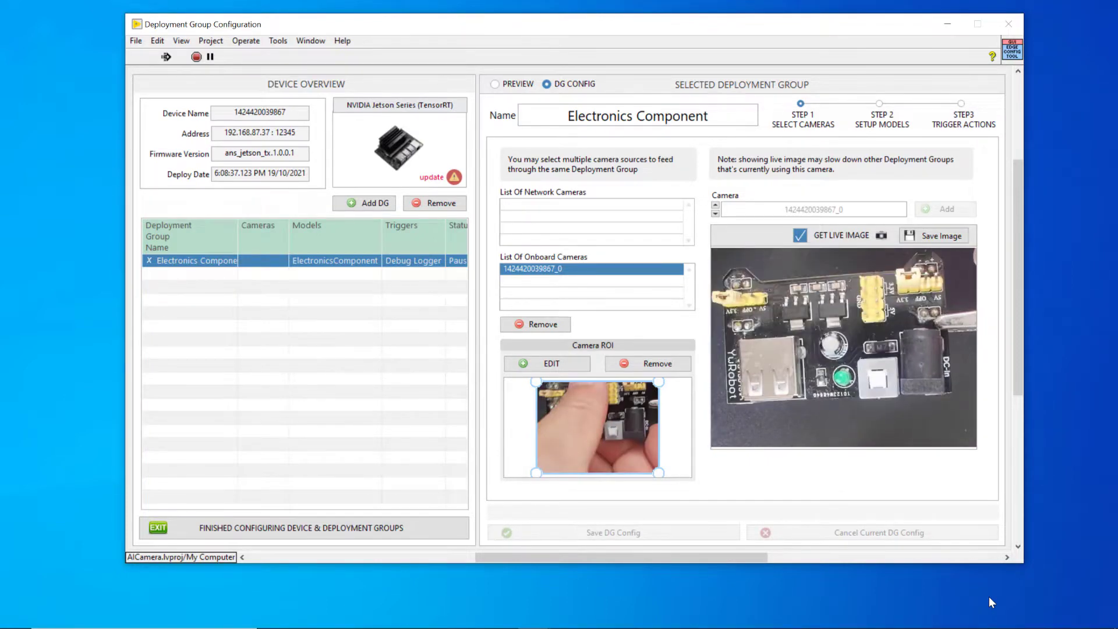
click(935, 236)
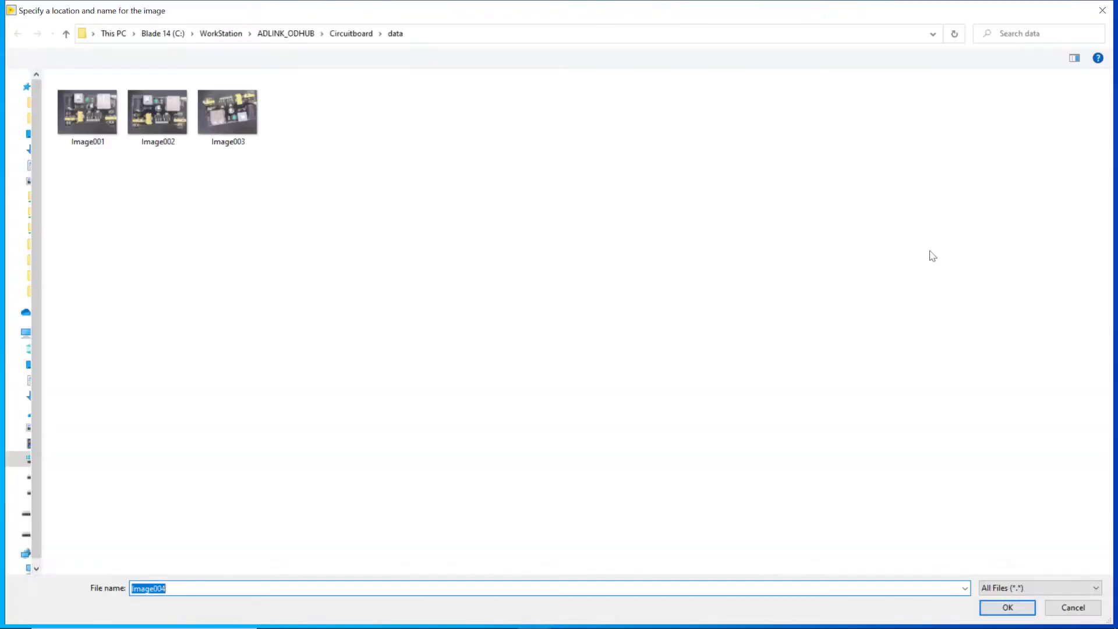
click(1003, 609)
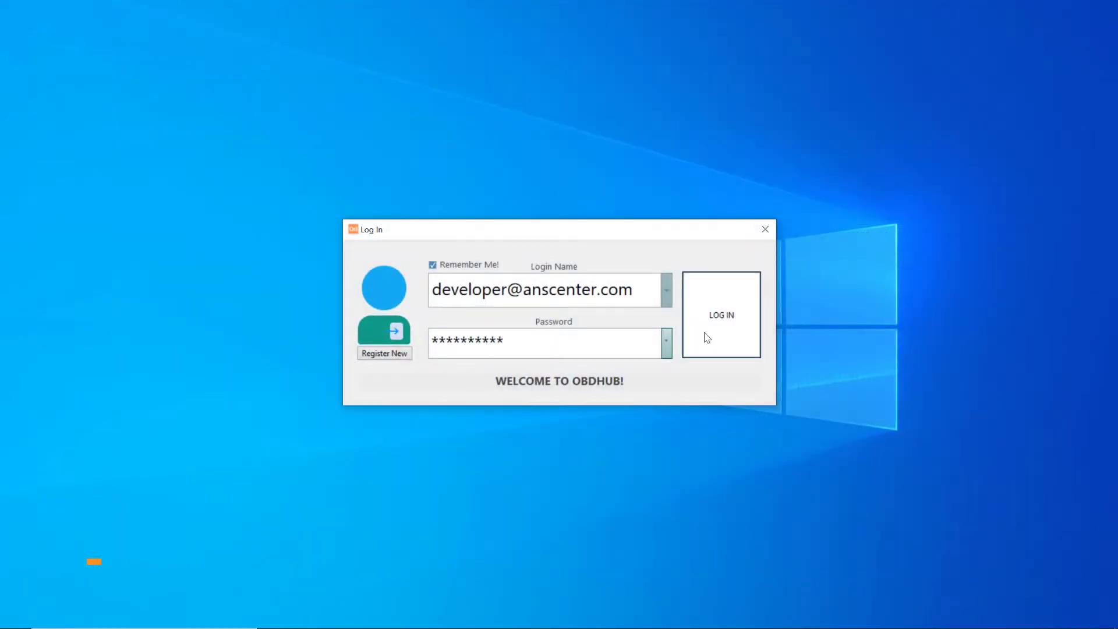
click(708, 338)
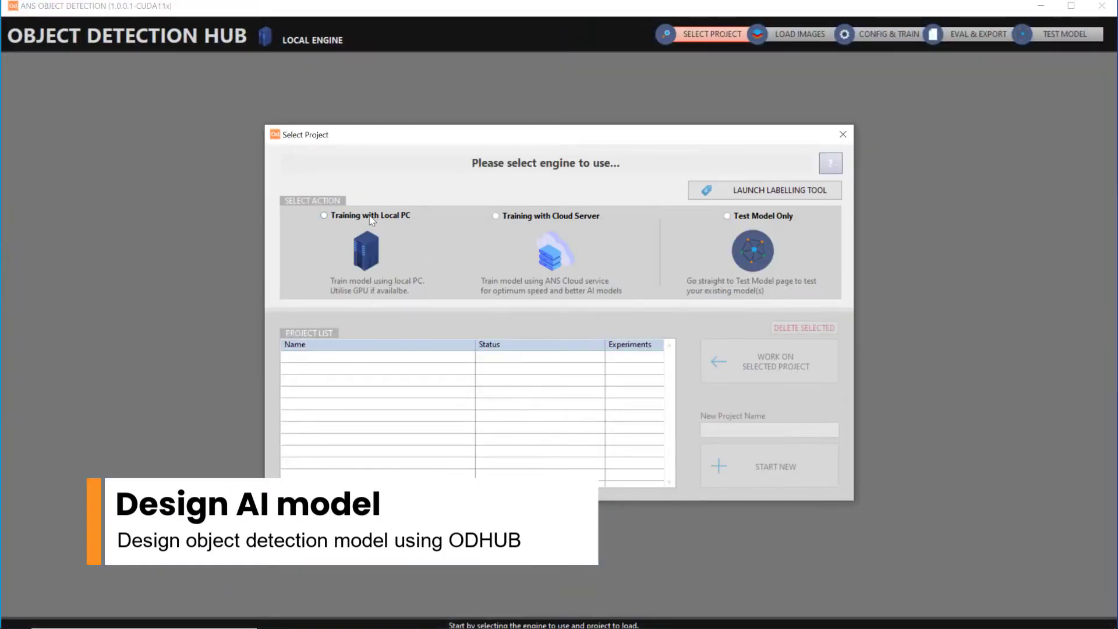
Step: Create a Local PC training project named 'Electronics Component Detection'
click(371, 217)
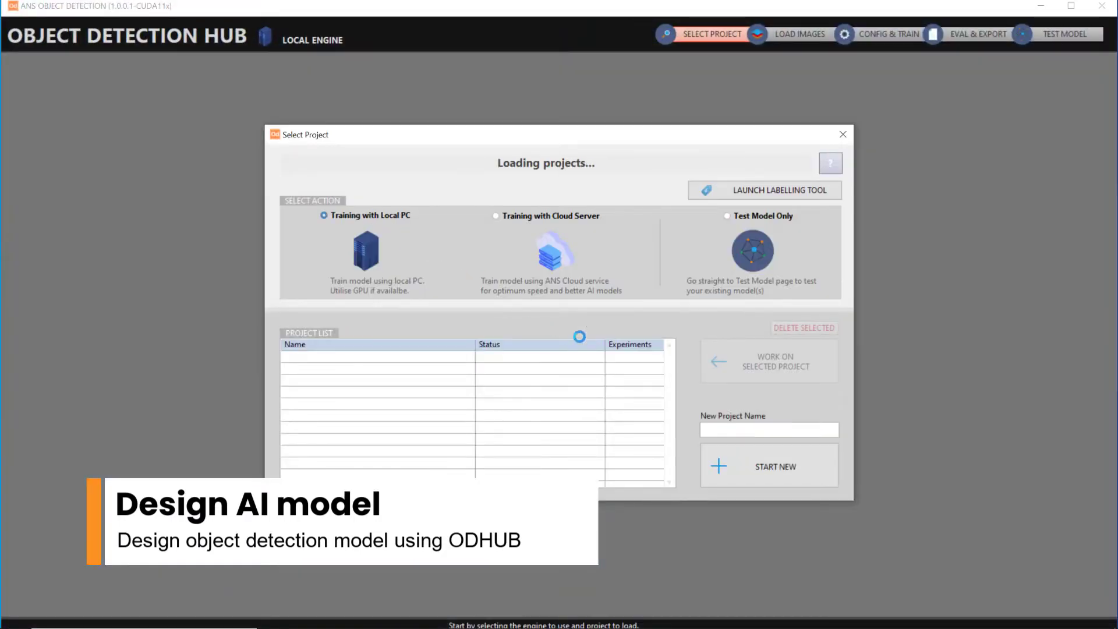
click(738, 431)
text(Electronics)
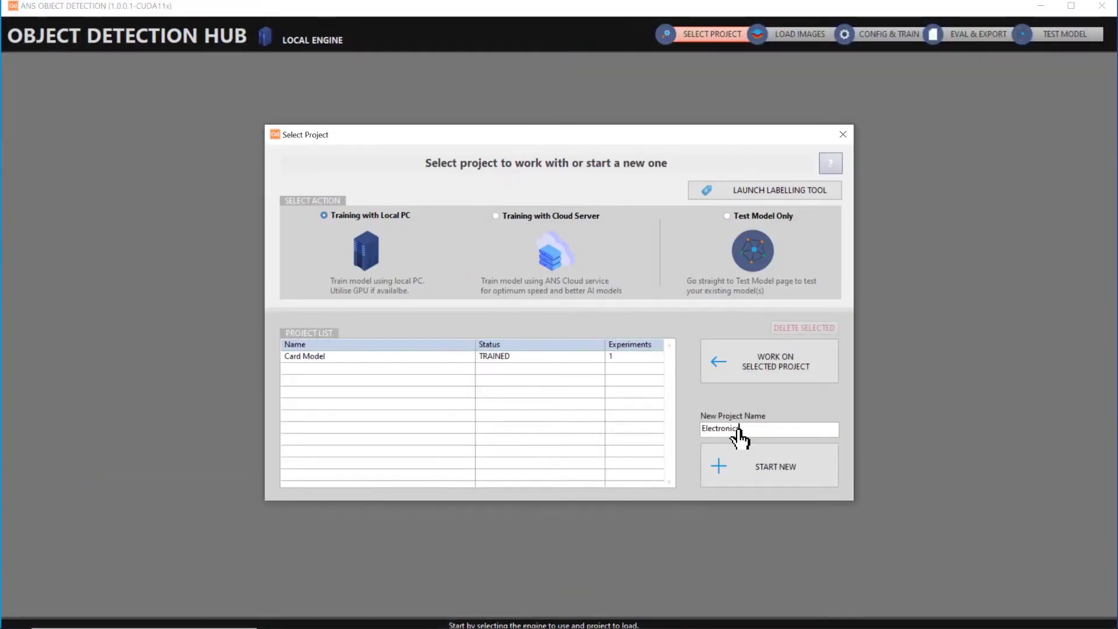
text( Component Detection)
click(745, 475)
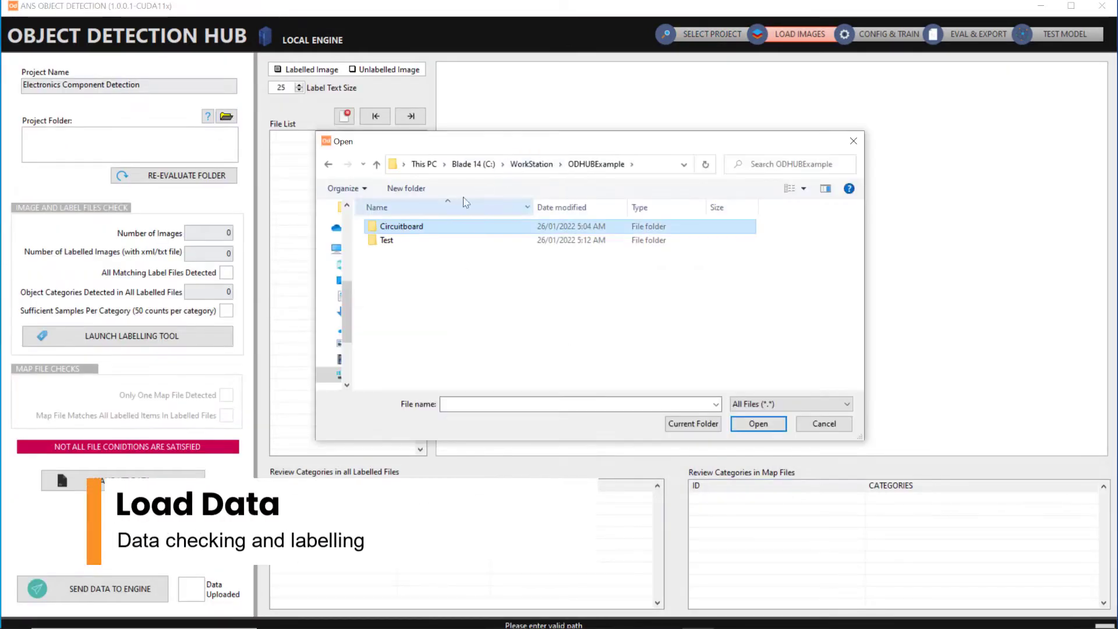
Step: Load the Circuitboard folder as project data and preview Image006, Image009 and Image013
click(685, 418)
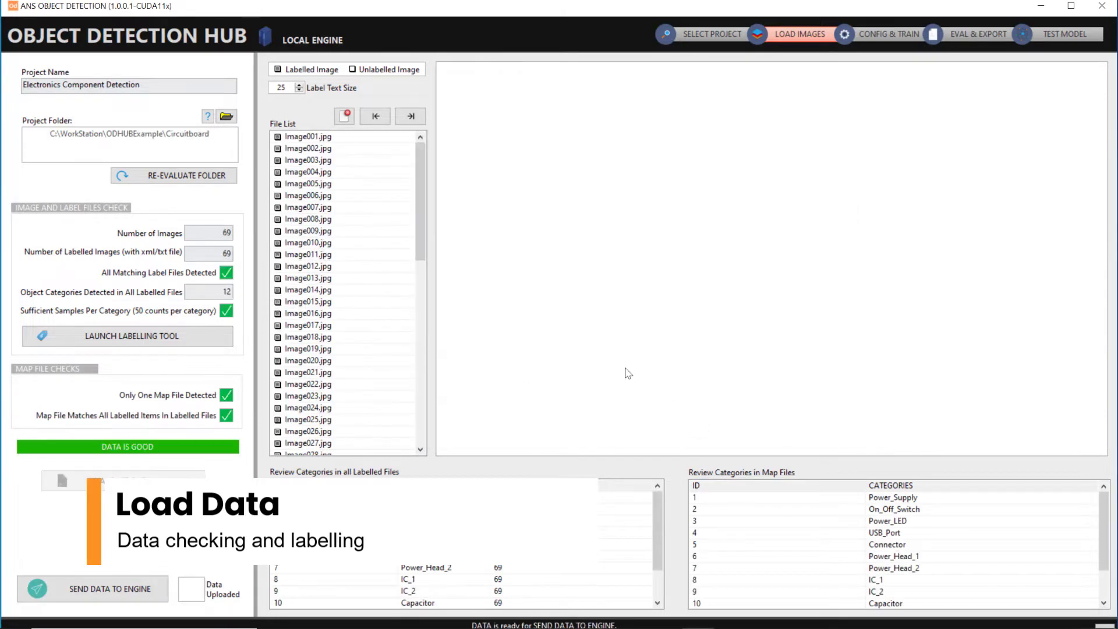
key(Down)
key(Down)
key(Down)
key(Down)
key(Down)
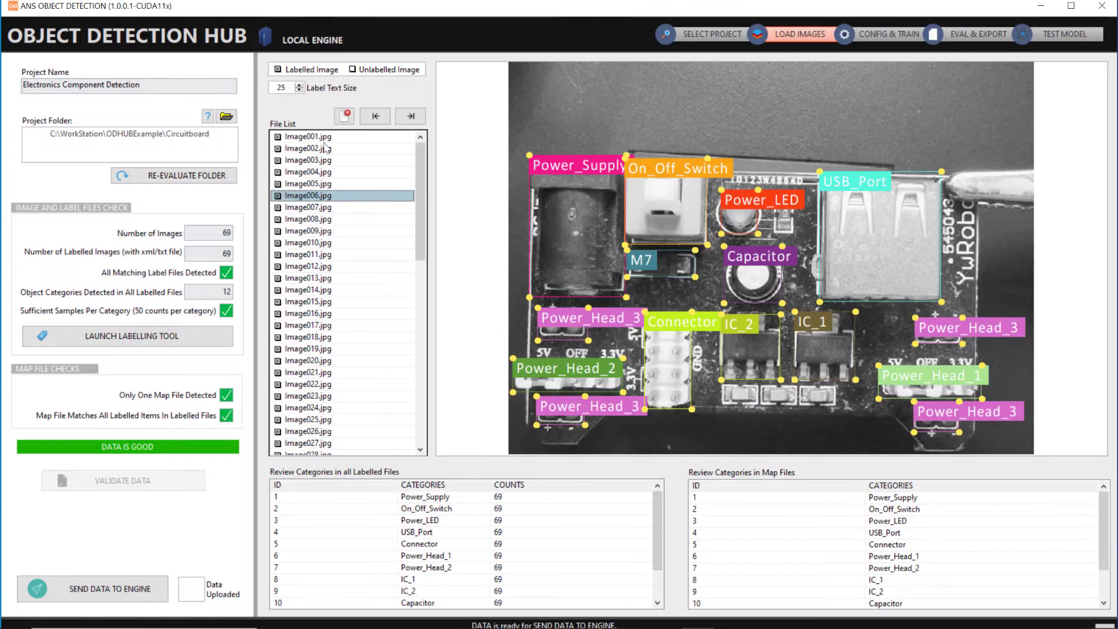
key(Down)
key(Down)
key(Down)
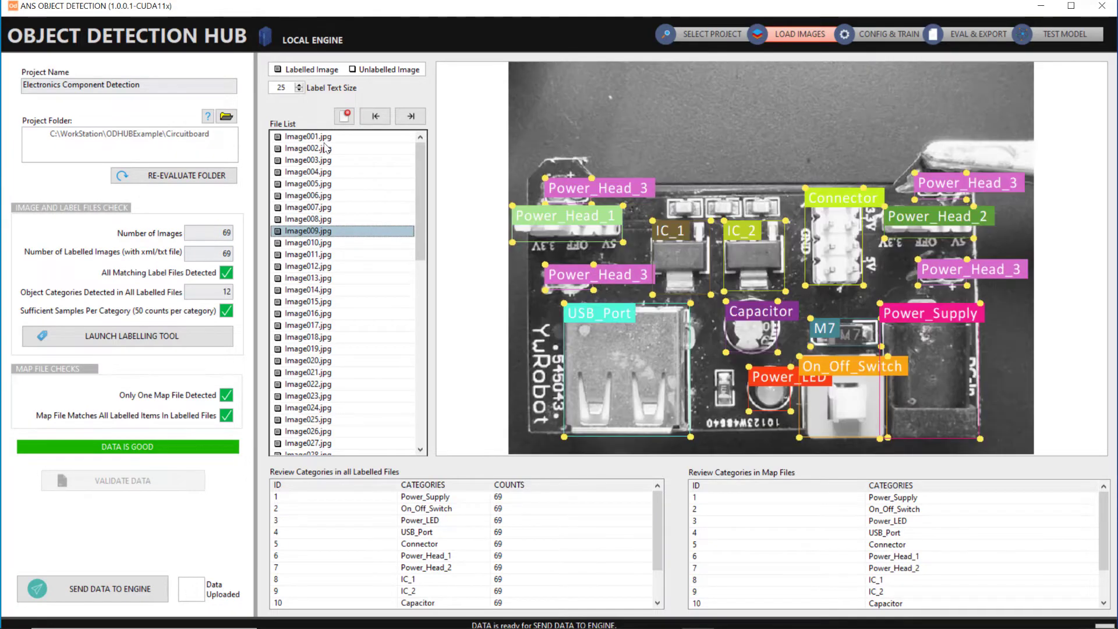
key(Down)
key(Down)
key(Down)
key(Down)
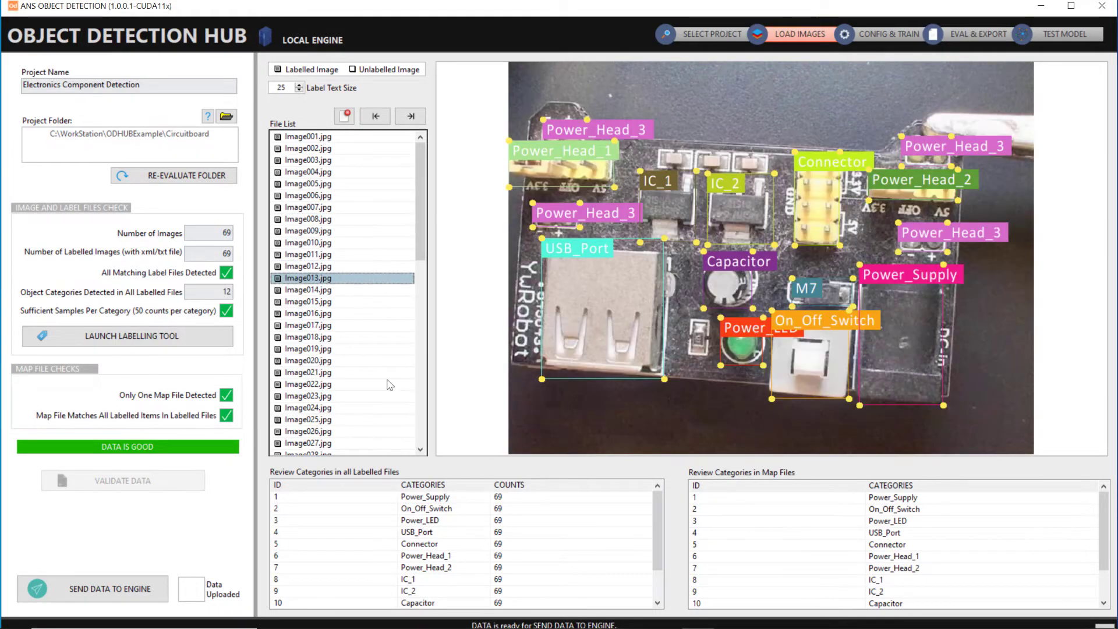
Step: In the labelling tool, draw a trial box below IC_1 and dismiss it unnamed
click(169, 335)
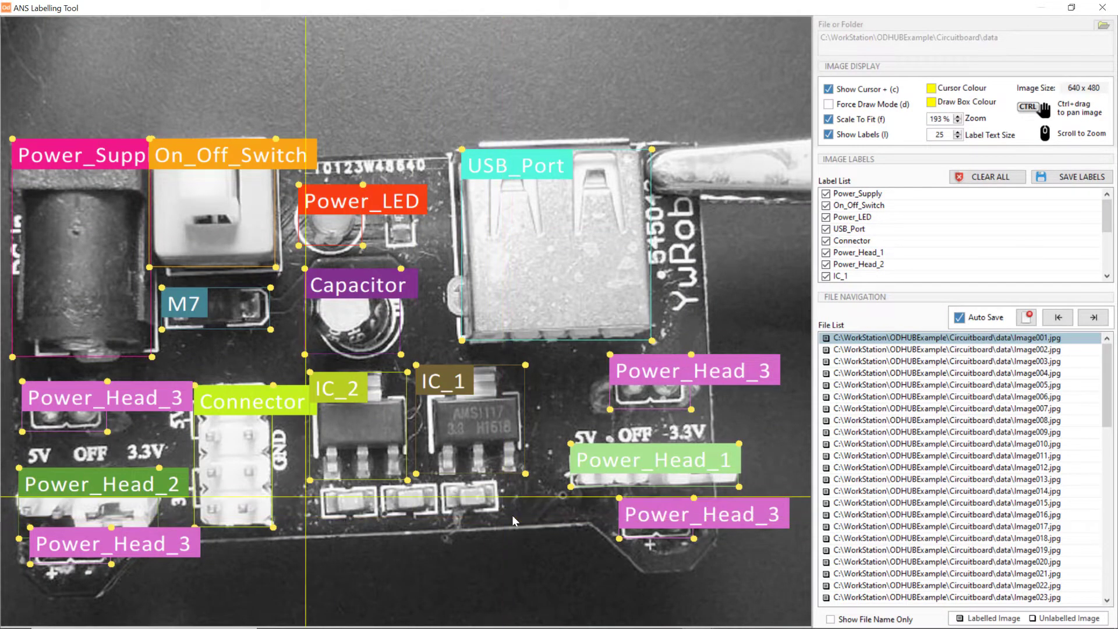
click(476, 496)
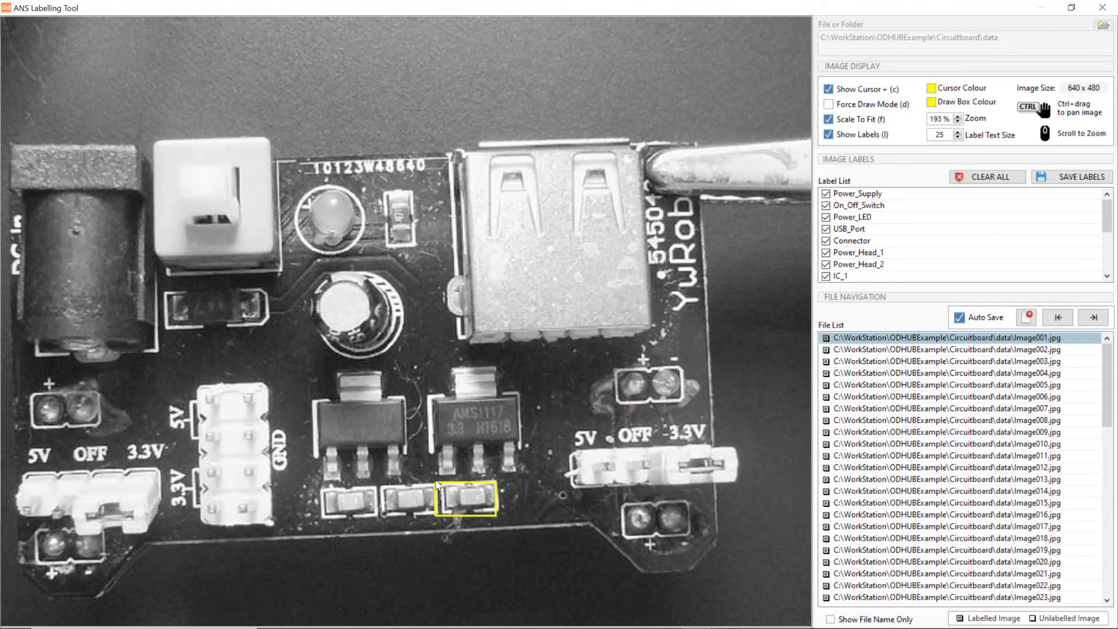
drag(438, 485, 439, 486)
click(582, 399)
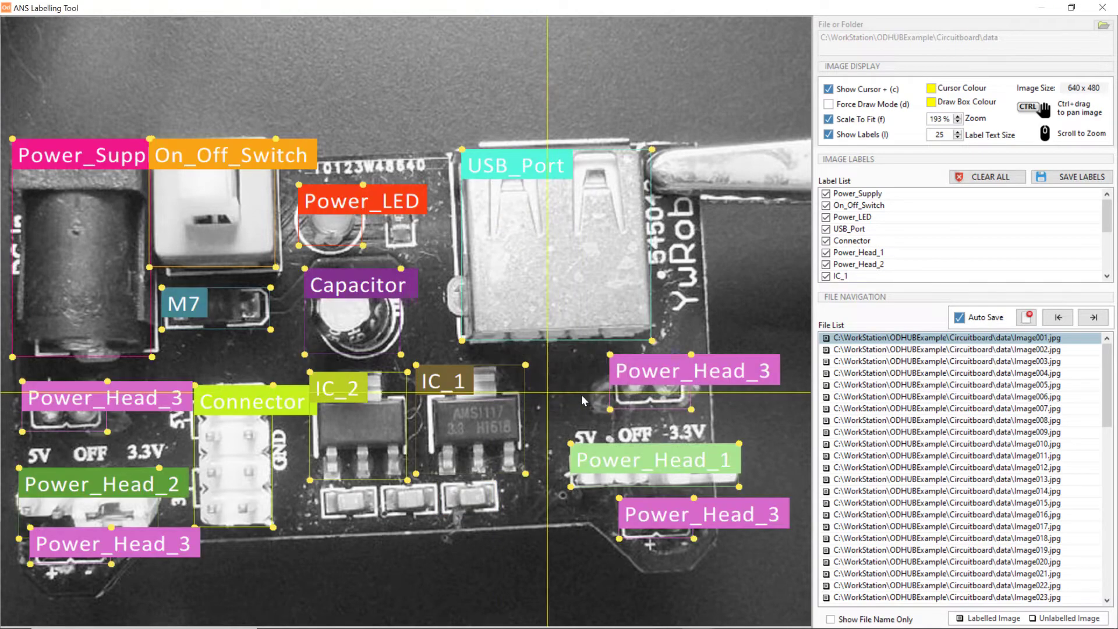
Step: Review the labels on Image025 and Image028, then close the labelling tool
scroll(885, 484, down, 4)
click(884, 485)
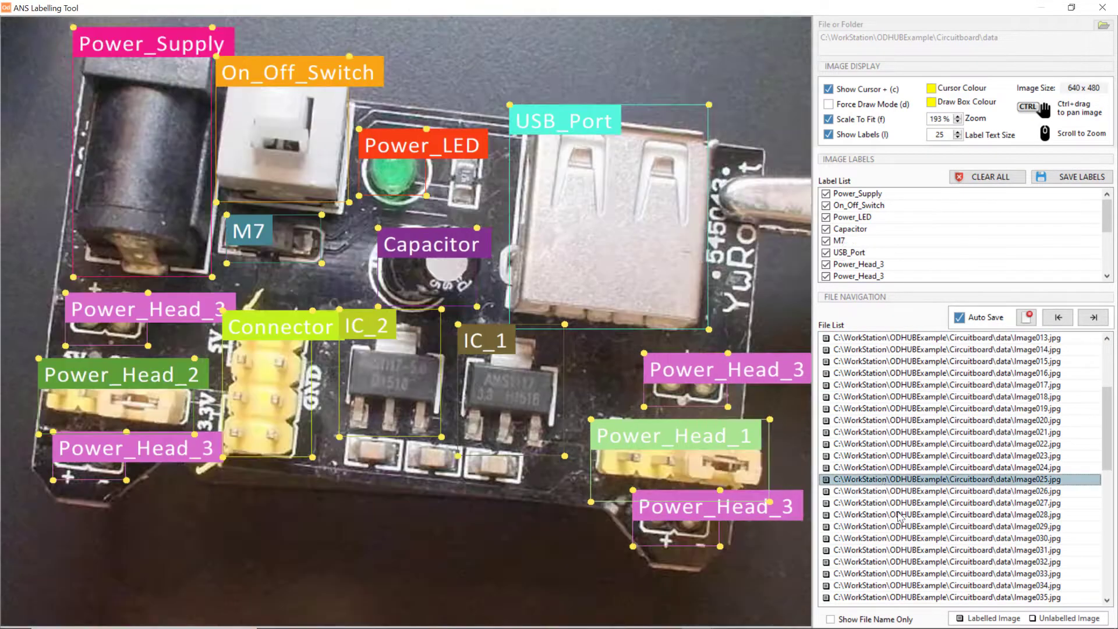
click(900, 515)
click(1103, 8)
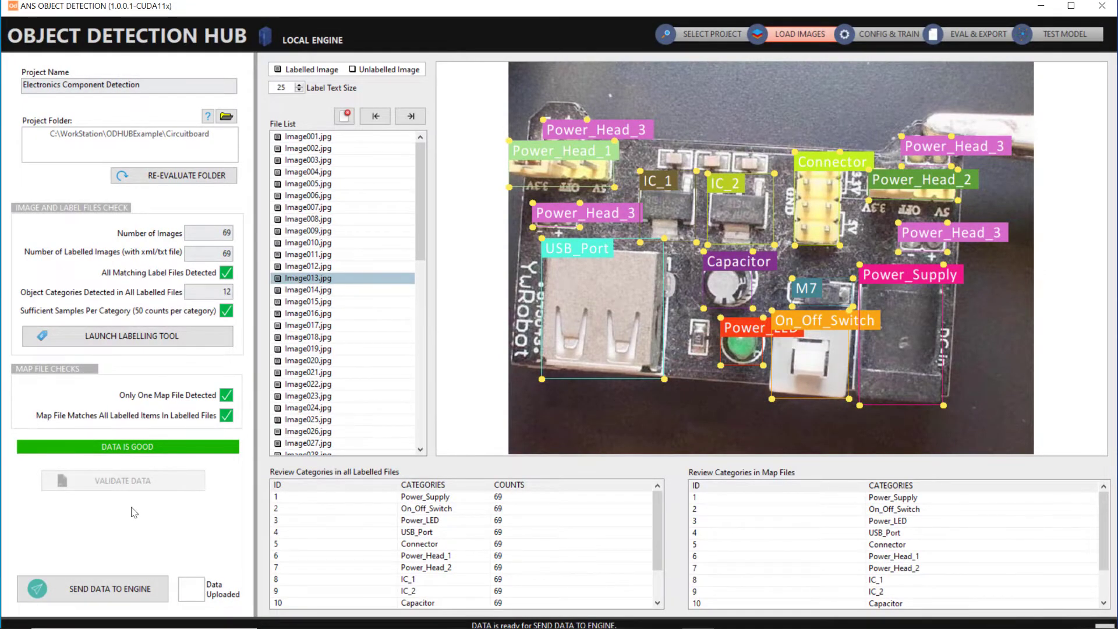
Step: Preview Image020, check all 12 categories, and send the Circuitboard data to the engine
click(315, 362)
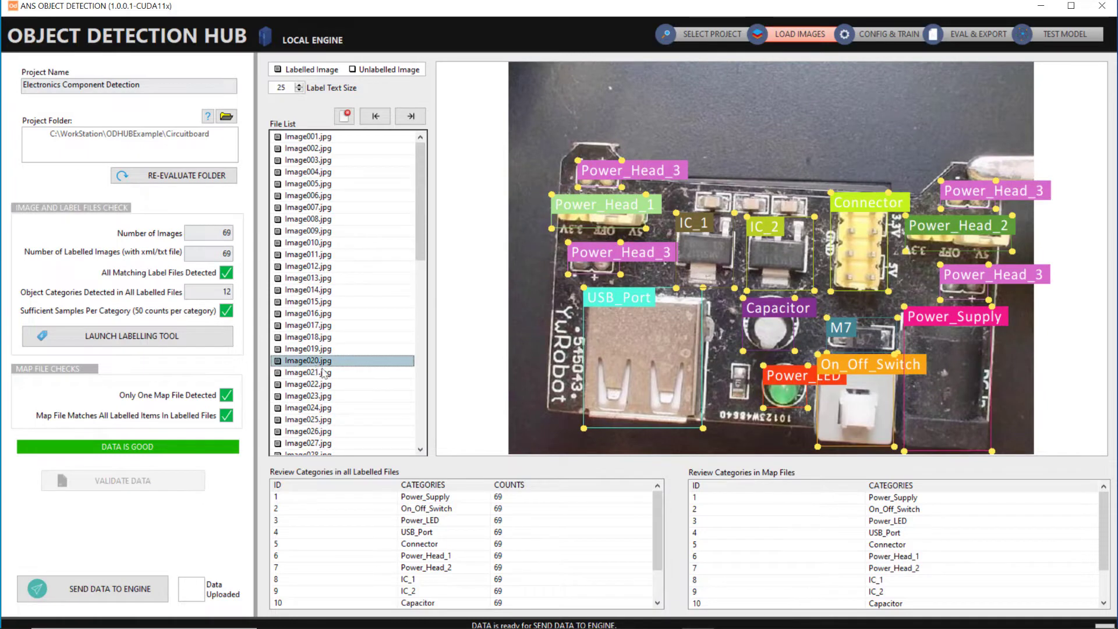
drag(663, 513, 656, 565)
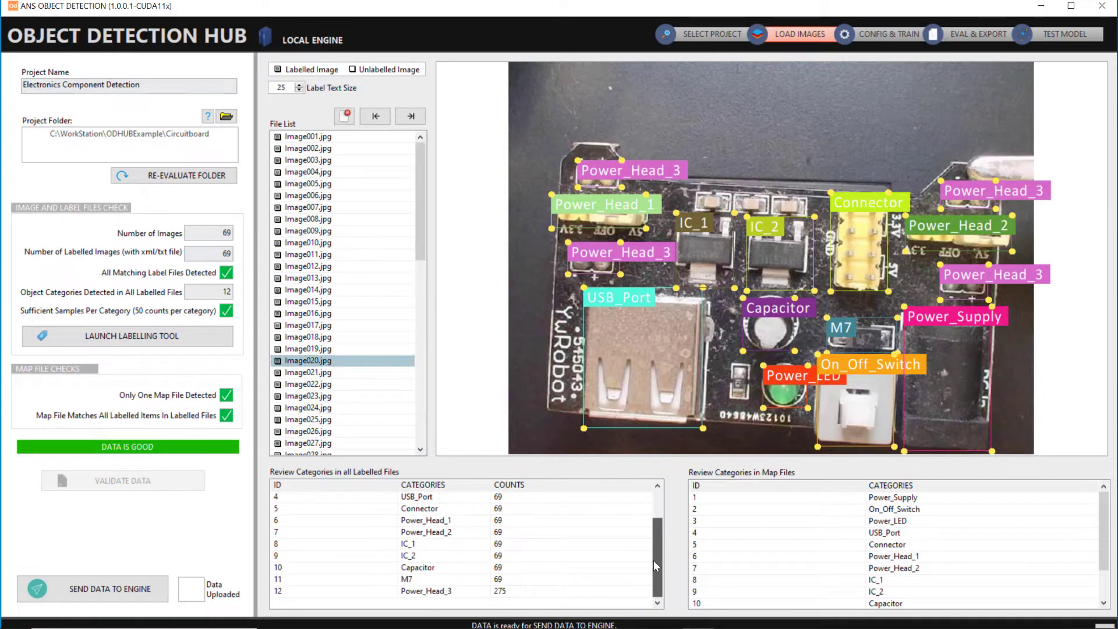
drag(1105, 539, 1106, 564)
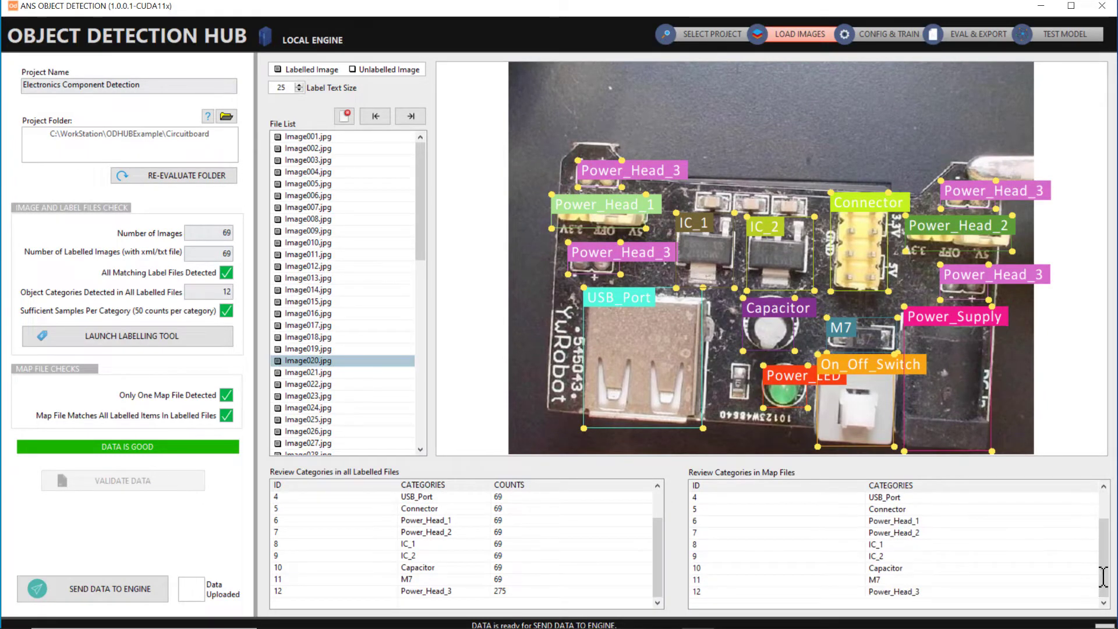
click(93, 589)
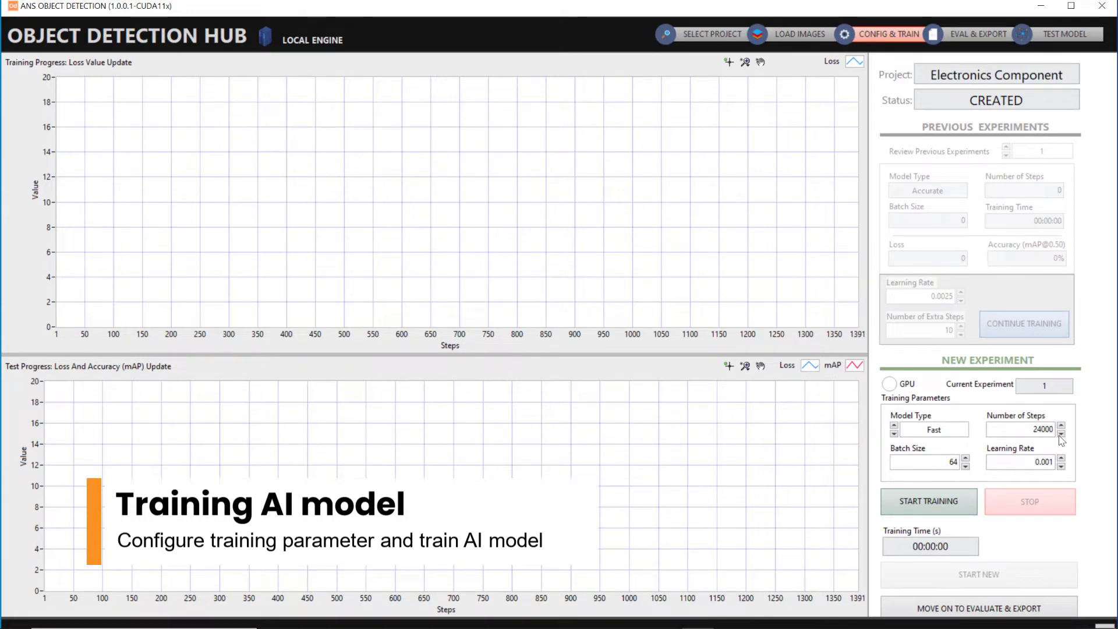
Step: Train the Fast model to completion (loss 0.254757, 98.72% mAP) and restore the window
click(927, 504)
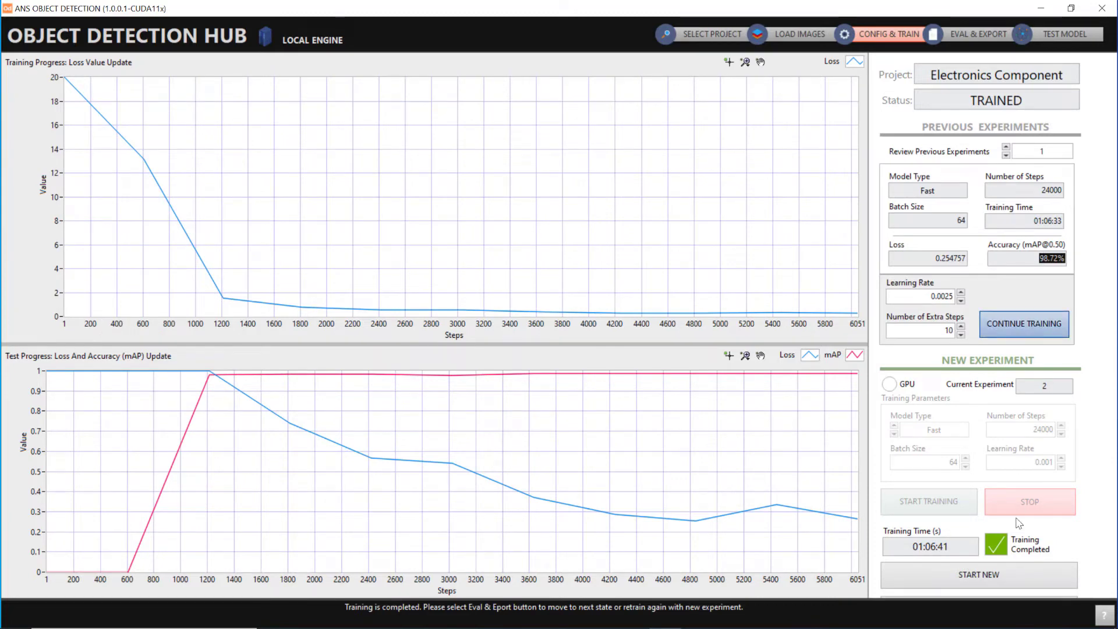
double_click(613, 17)
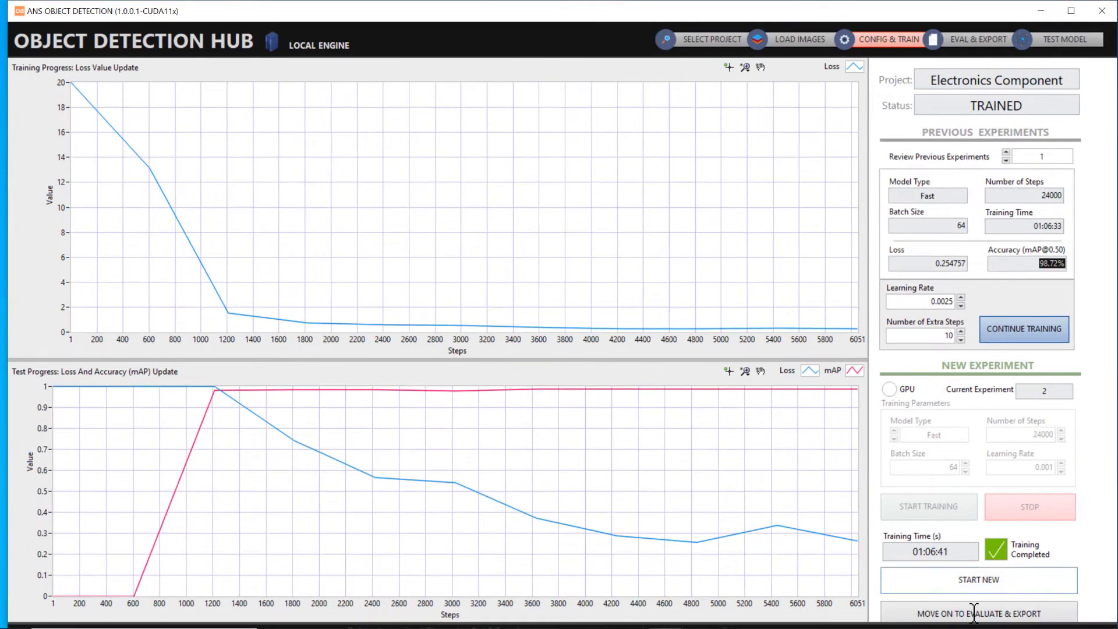
Step: On Eval & Export, select experiment 1 (Fast, 24000 steps) and export its model
click(977, 616)
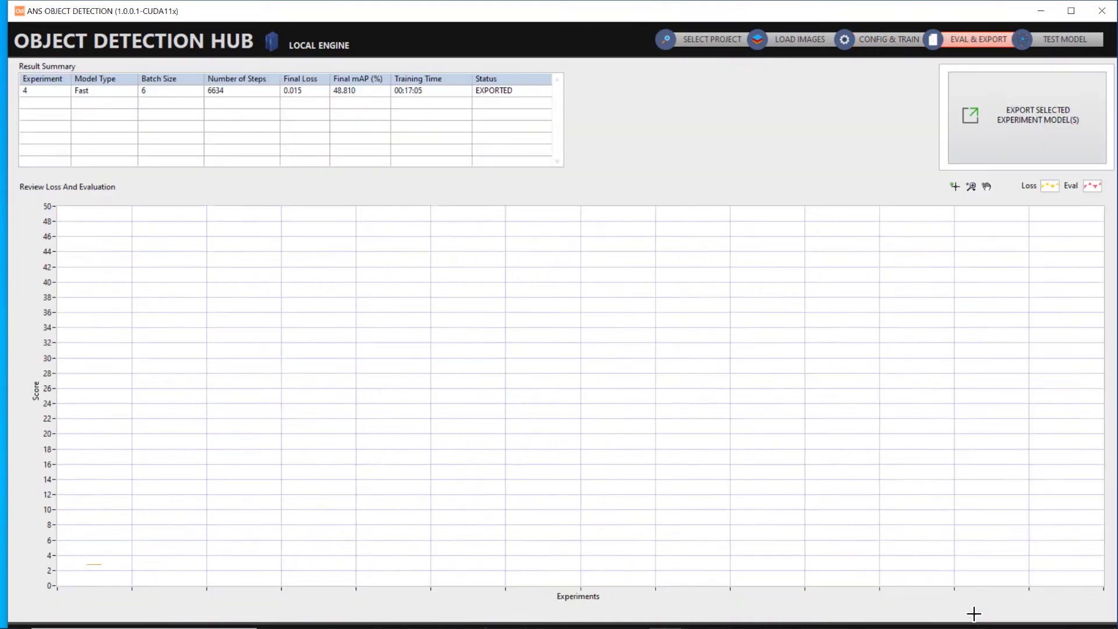
click(255, 93)
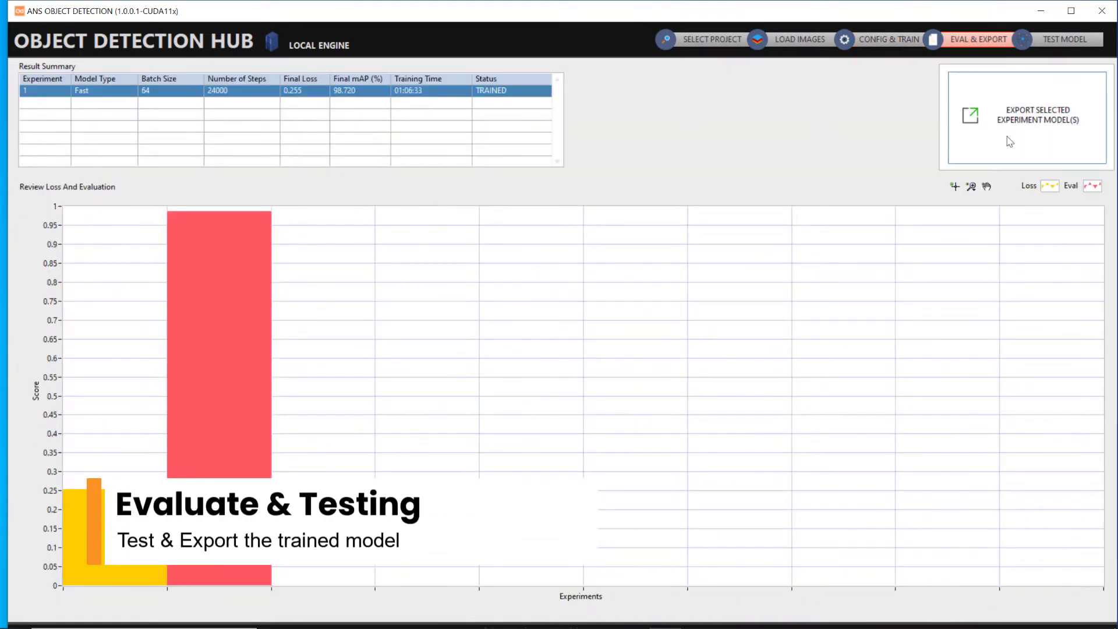
click(956, 137)
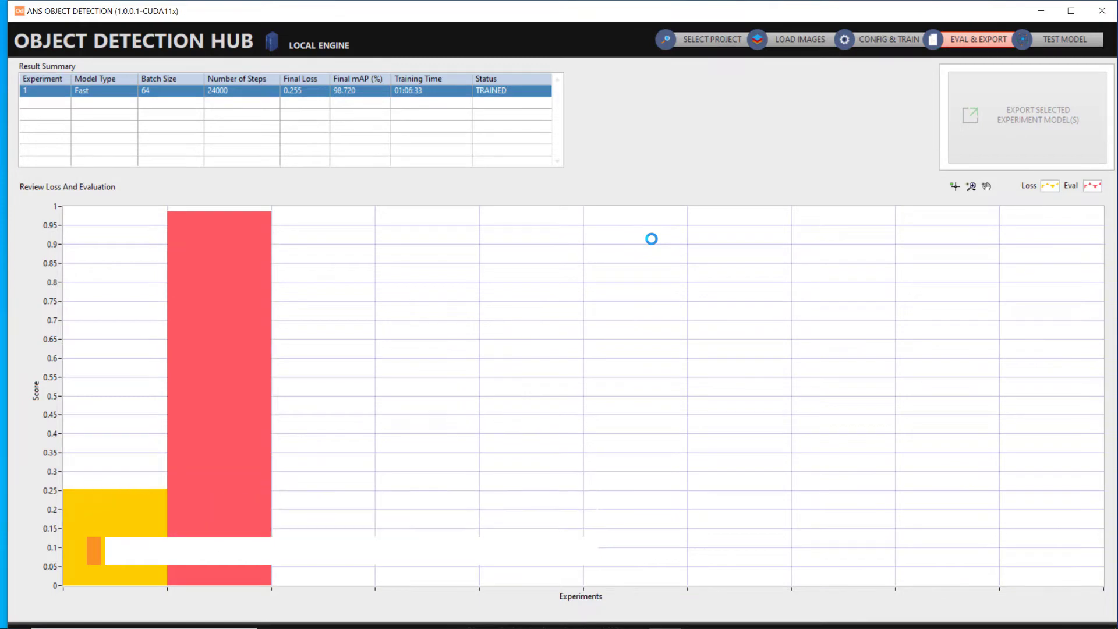
Step: Run the exported model on Image002, Image015, Image037 and Image059 to check detections
click(532, 364)
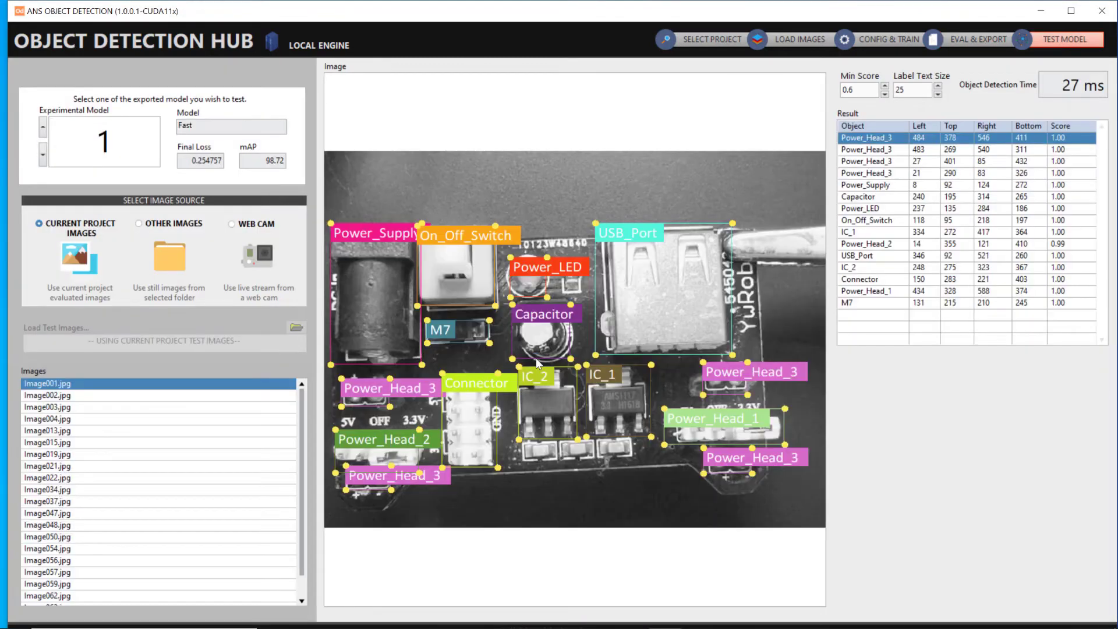
click(45, 396)
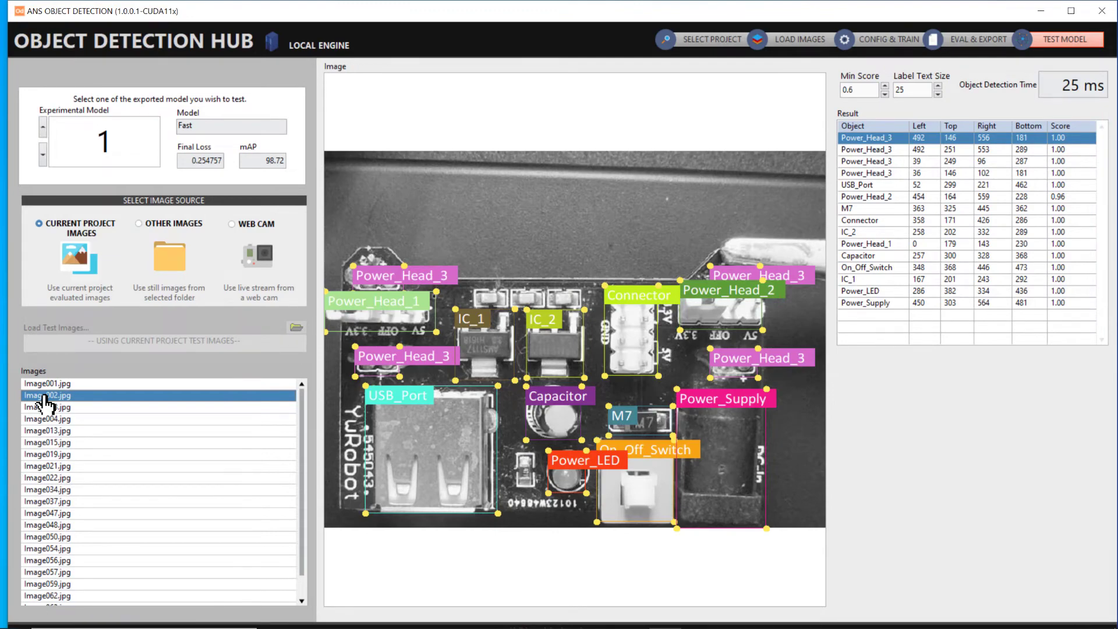
key(Down)
key(Down)
key(Down)
key(Down)
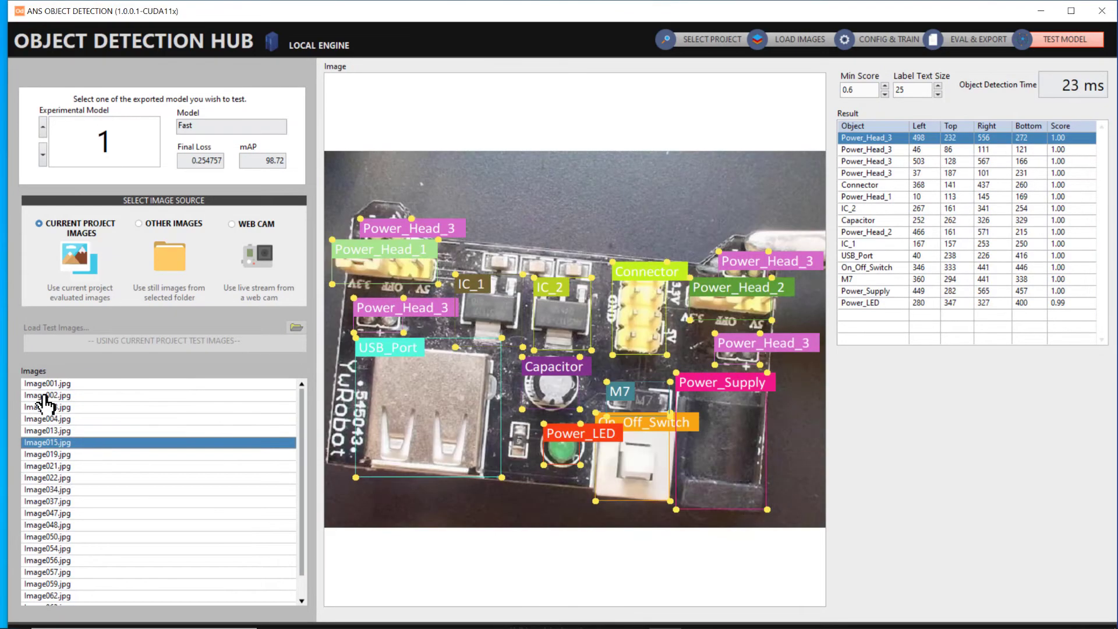
key(Down)
key(Down)
key(Down)
key(Down)
key(Down)
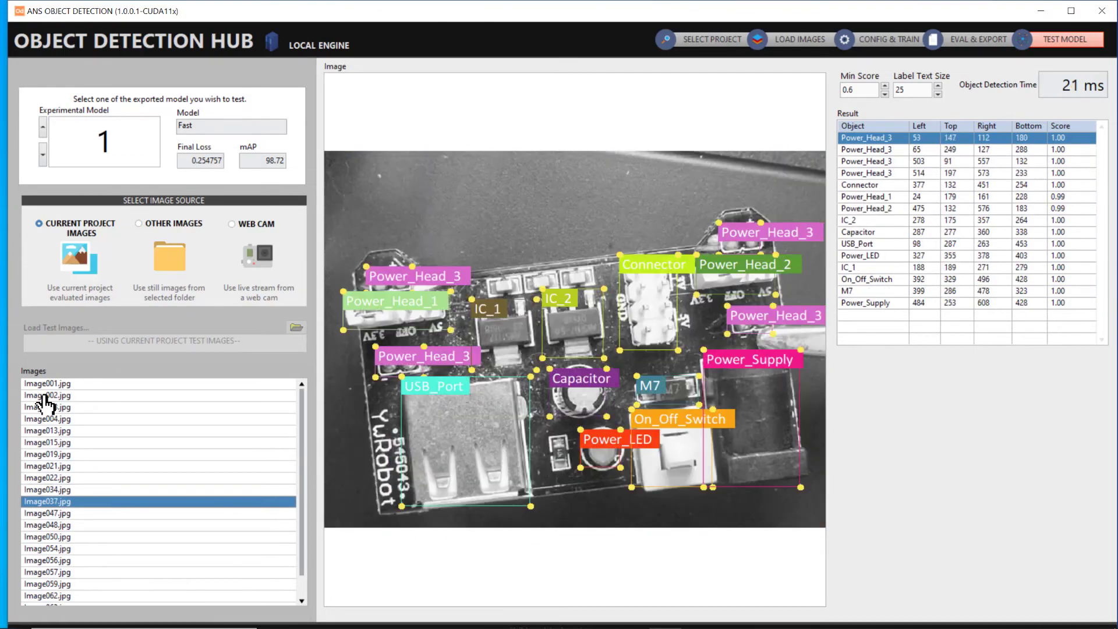
key(Down)
key(Down)
key(Down)
key(Down)
key(Down)
key(Down)
key(Down)
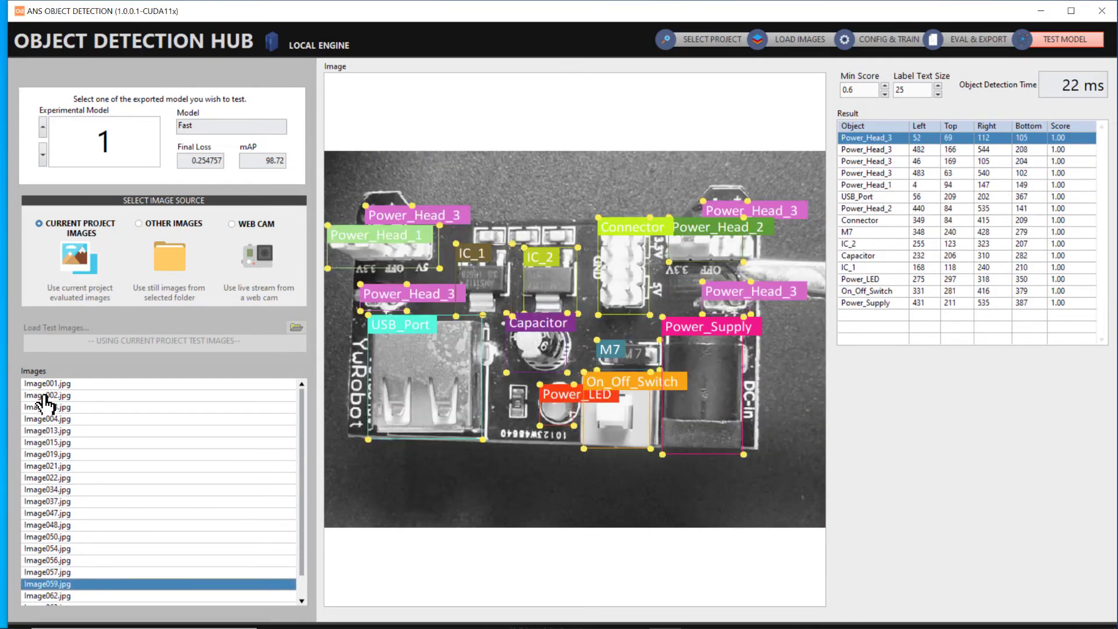